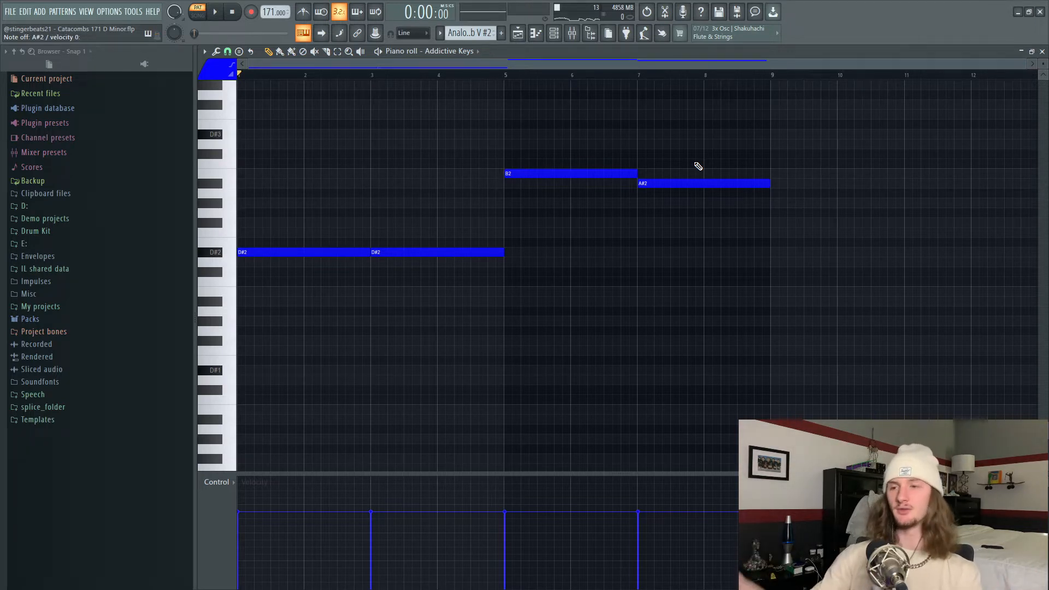
# - Highlight the bass notes across all chords, and select the upper chord notes above them in the piano roll
pyautogui.moveTo(562, 134); pyautogui.dragTo(771, 211)
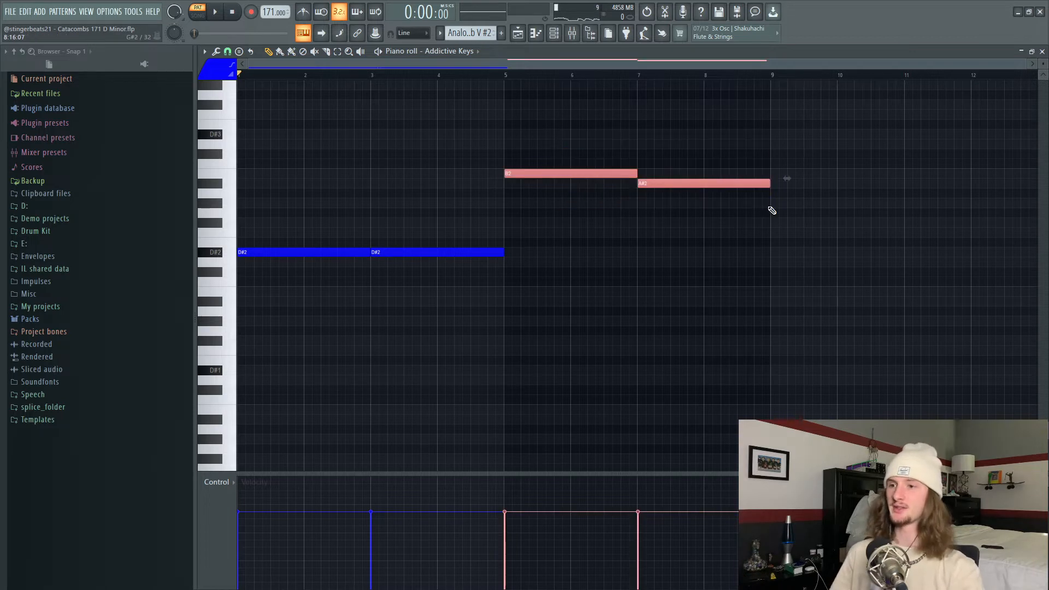
pyautogui.moveTo(852, 320); pyautogui.dragTo(180, 479)
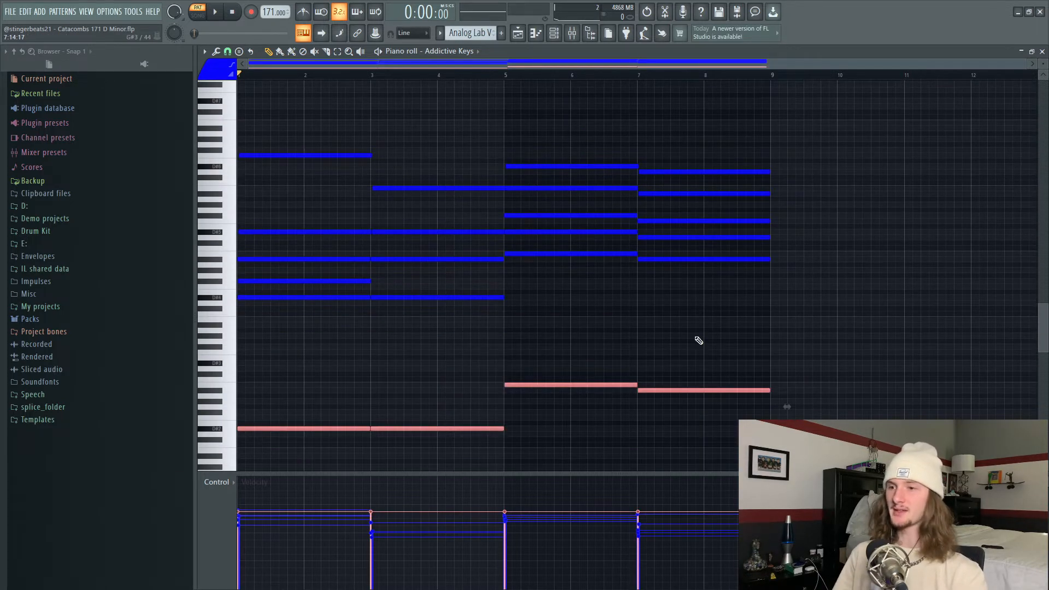
pyautogui.scroll(1, 764, 273)
pyautogui.moveTo(857, 154); pyautogui.dragTo(200, 377)
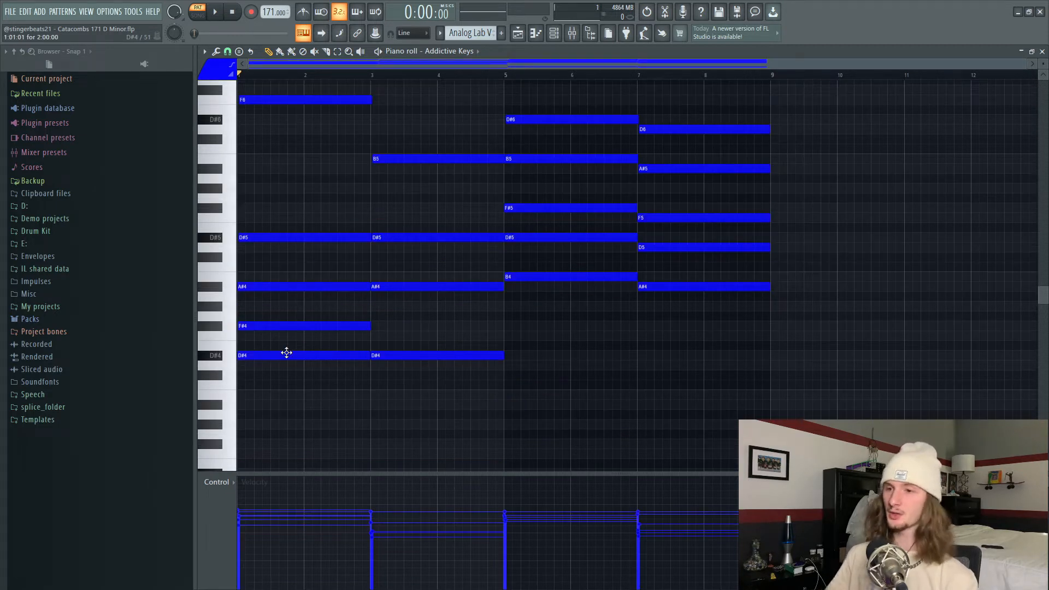
# - Point out the D#4 and D#5 notes of the first chord, and play the chord pattern
pyautogui.click(286, 352)
pyautogui.keyDown('shift'); pyautogui.click(275, 237); pyautogui.keyUp('shift')
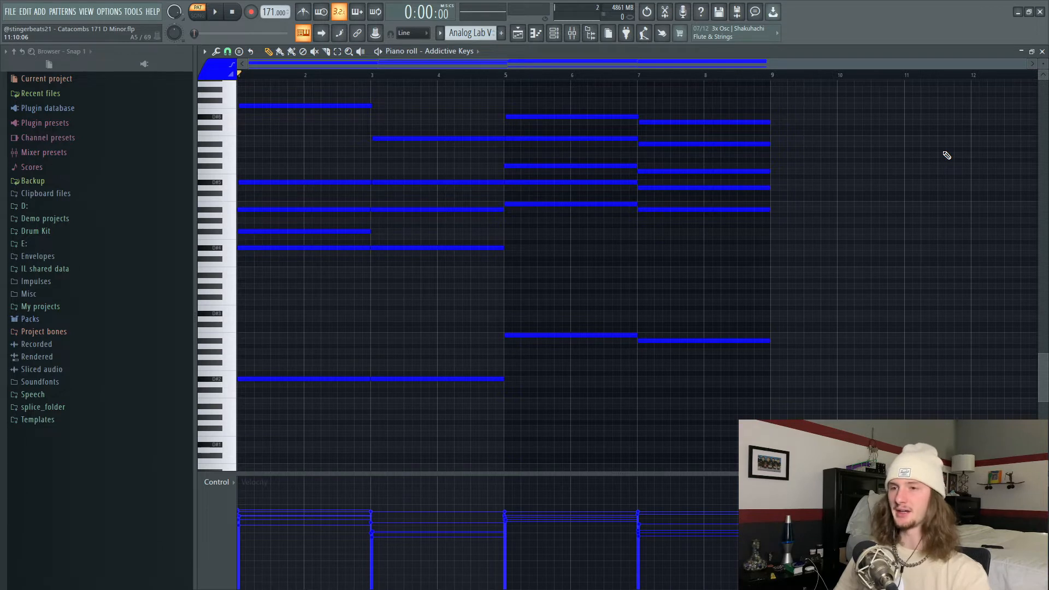
pyautogui.press('space')
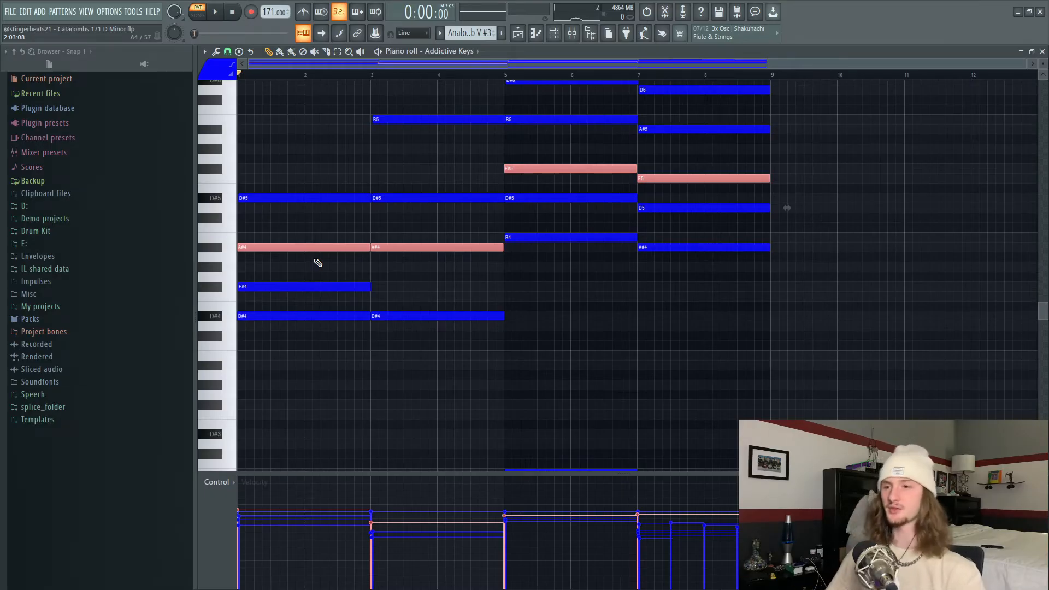
# - Lower the selected A#4, F#5 and F5 chord notes by one octave
pyautogui.hotkey('ctrl', 'Down')
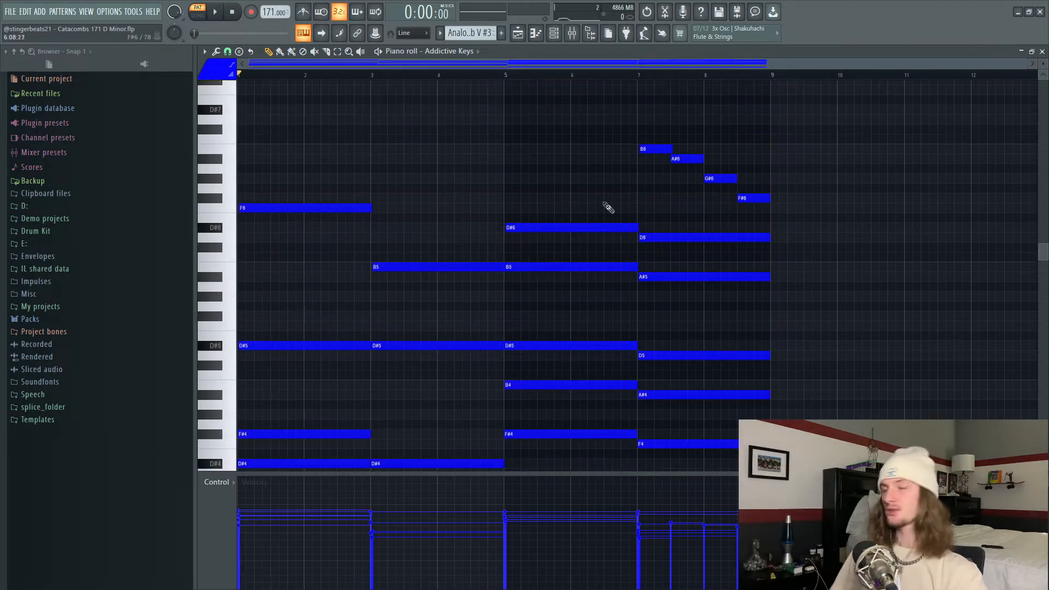
# - Highlight the descending B6 to F#6 run over the last chord, and play the pattern from bar 7
pyautogui.moveTo(638, 126); pyautogui.dragTo(779, 207)
pyautogui.moveTo(435, 186); pyautogui.dragTo(239, 256)
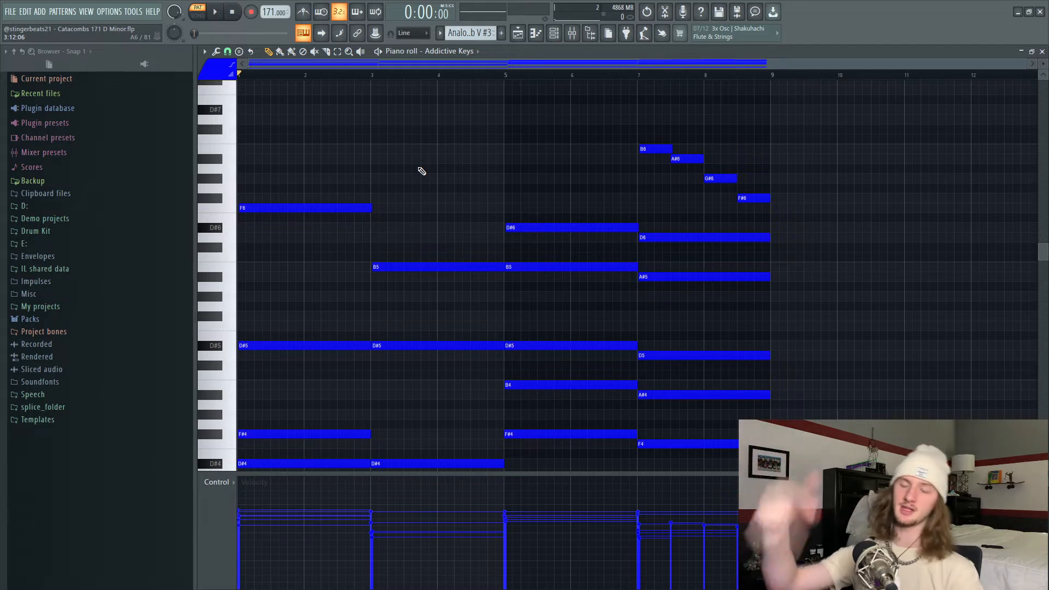
pyautogui.click(647, 74)
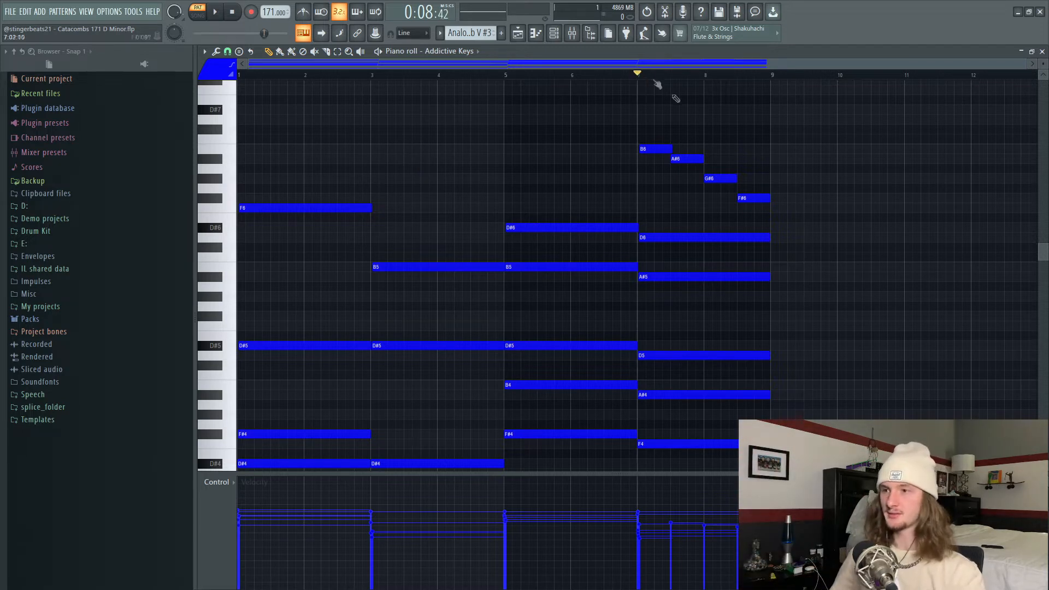
pyautogui.press('space')
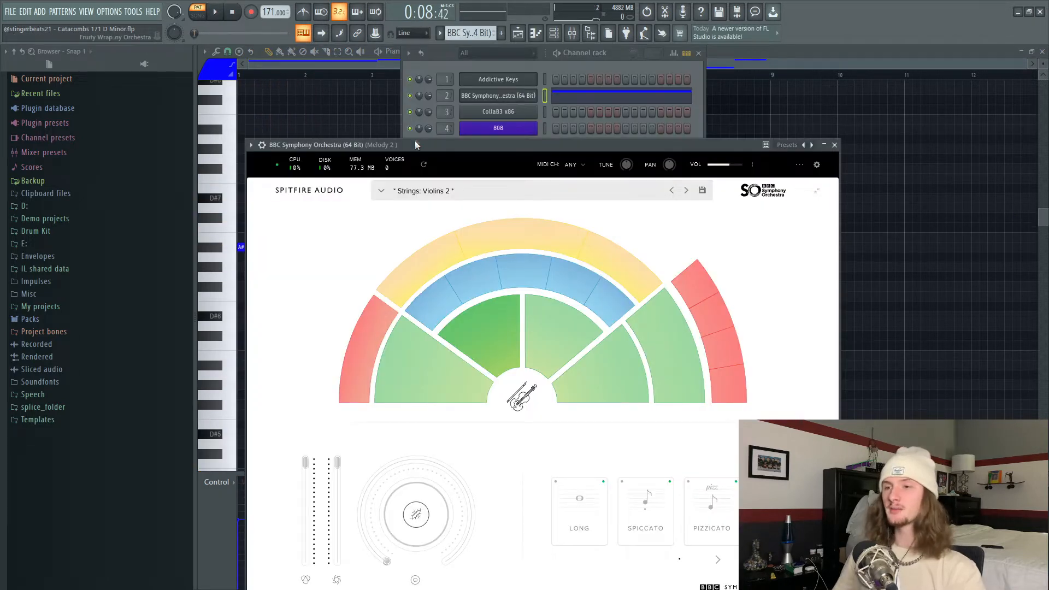
# - Open the BBC Symphony Orchestra melody in the piano roll and play it from the start
pyautogui.moveTo(415, 140); pyautogui.dragTo(431, 78)
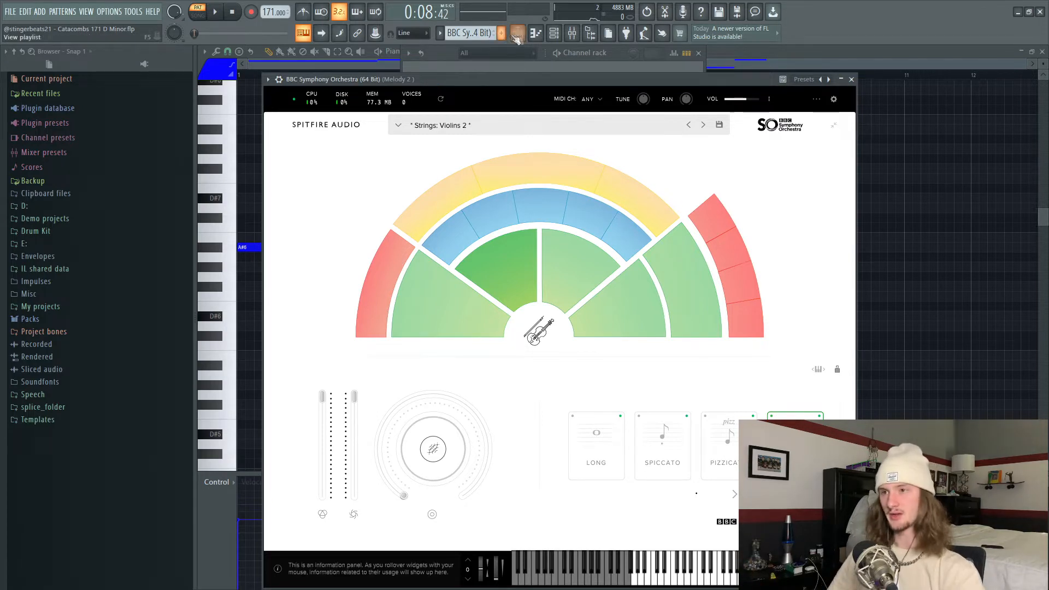
pyautogui.click(536, 33)
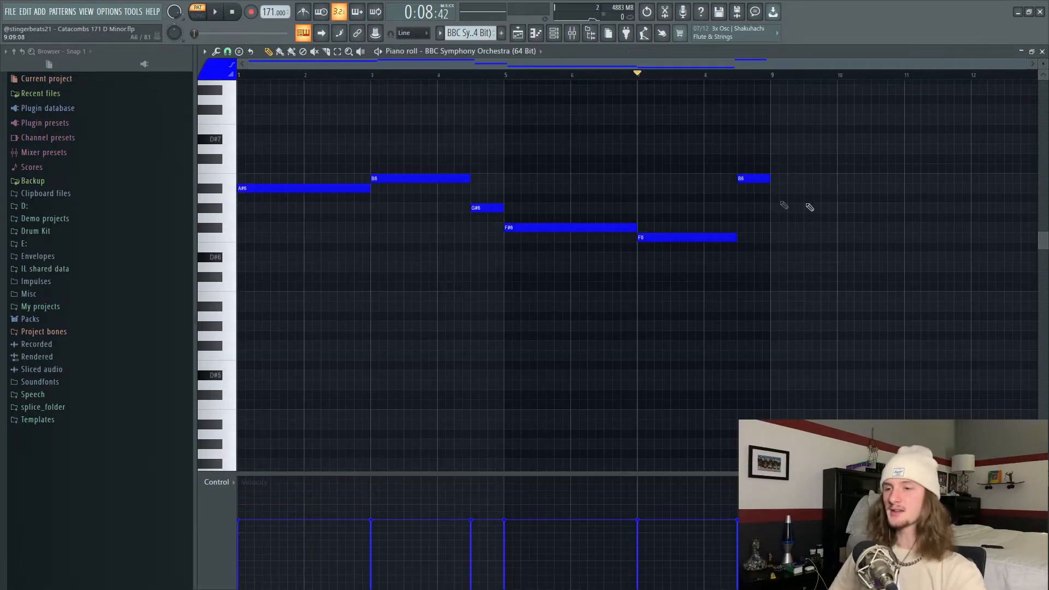
pyautogui.click(241, 74)
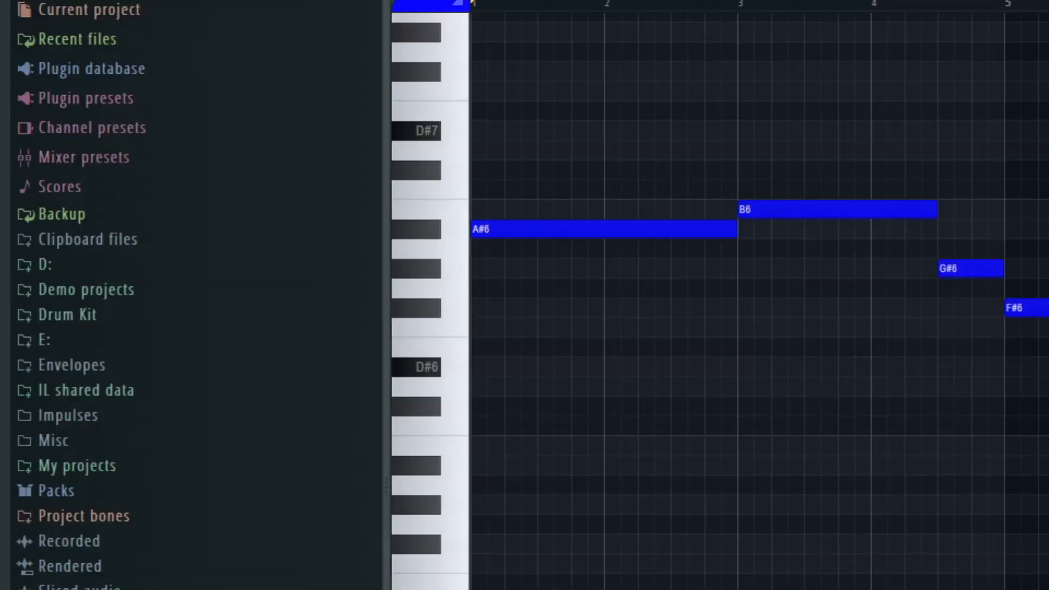
pyautogui.press('space')
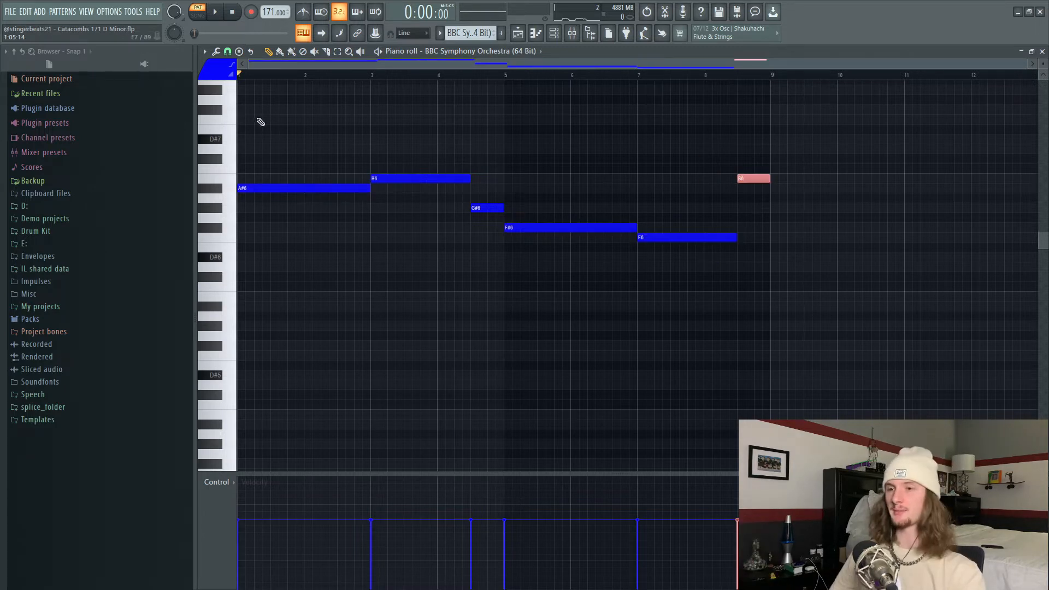
pyautogui.keyDown('shift'); pyautogui.click(335, 188); pyautogui.keyUp('shift')
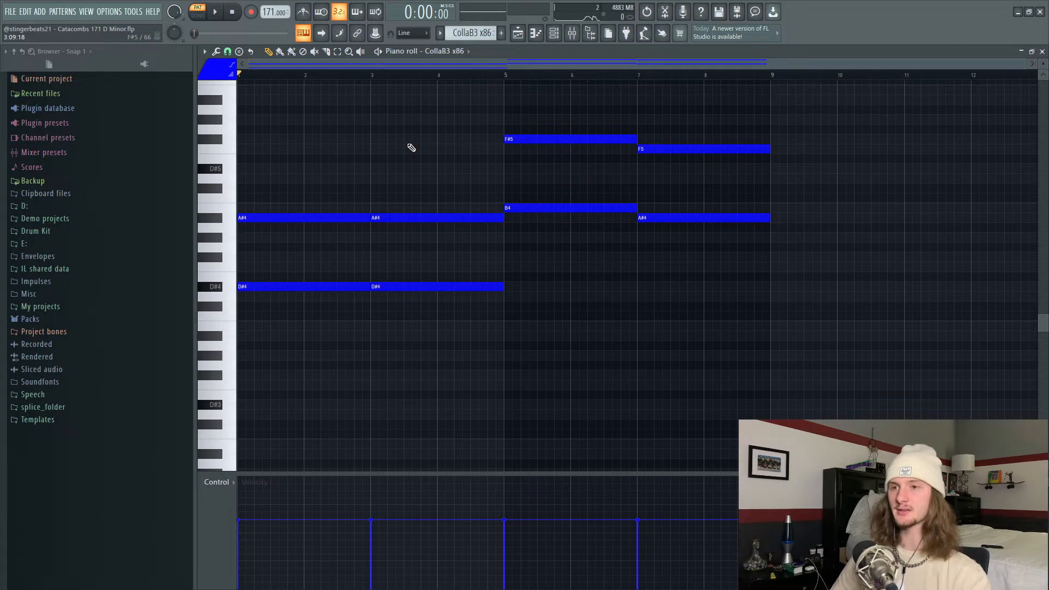
# - Play the CollaB3 pattern, and raise its two selected D#4 notes by seven semitones
pyautogui.press('space')
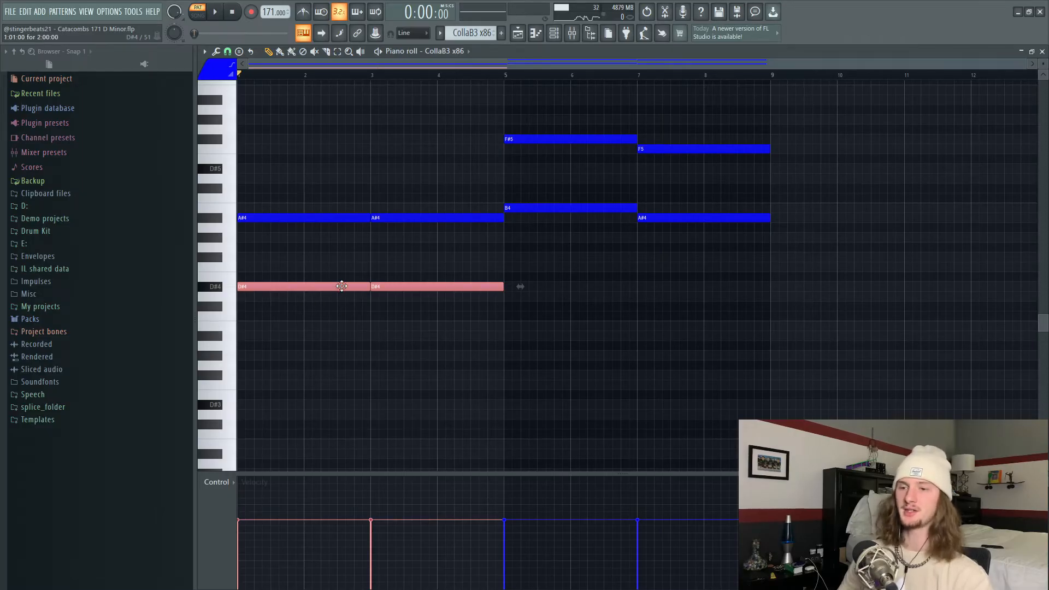
pyautogui.hotkey('shift', 'Up')
pyautogui.hotkey('shift', 'Up')
pyautogui.hotkey('shift', 'Up')
pyautogui.hotkey('shift', 'Up')
pyautogui.hotkey('shift', 'Up')
pyautogui.hotkey('shift', 'Up')
pyautogui.hotkey('shift', 'Up')
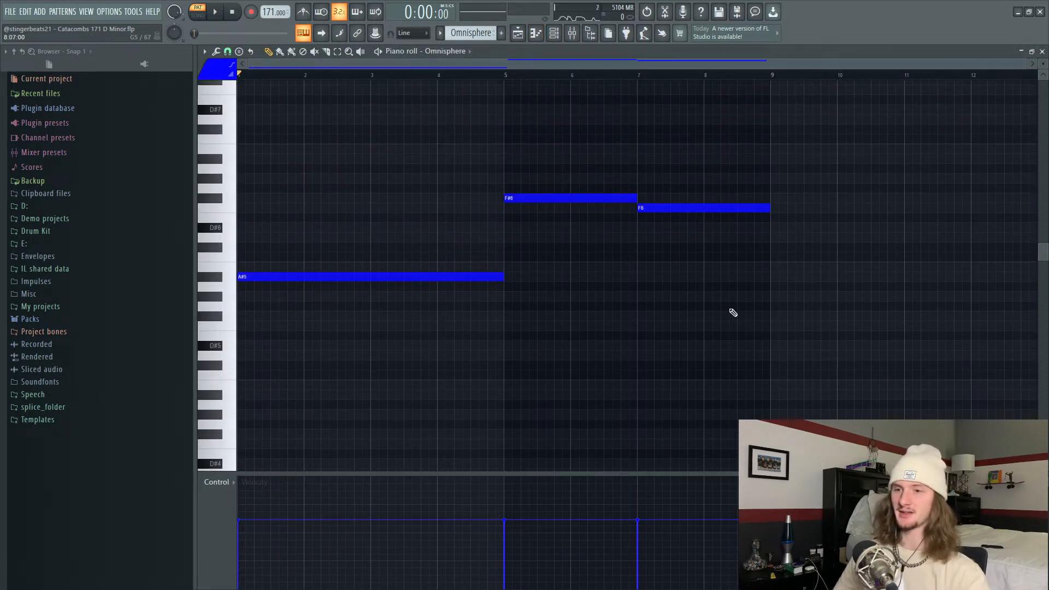
# - Play the Omnisphere pattern, the single-note D#4 and E5 patterns, and the Serum pattern one after another
pyautogui.press('space')
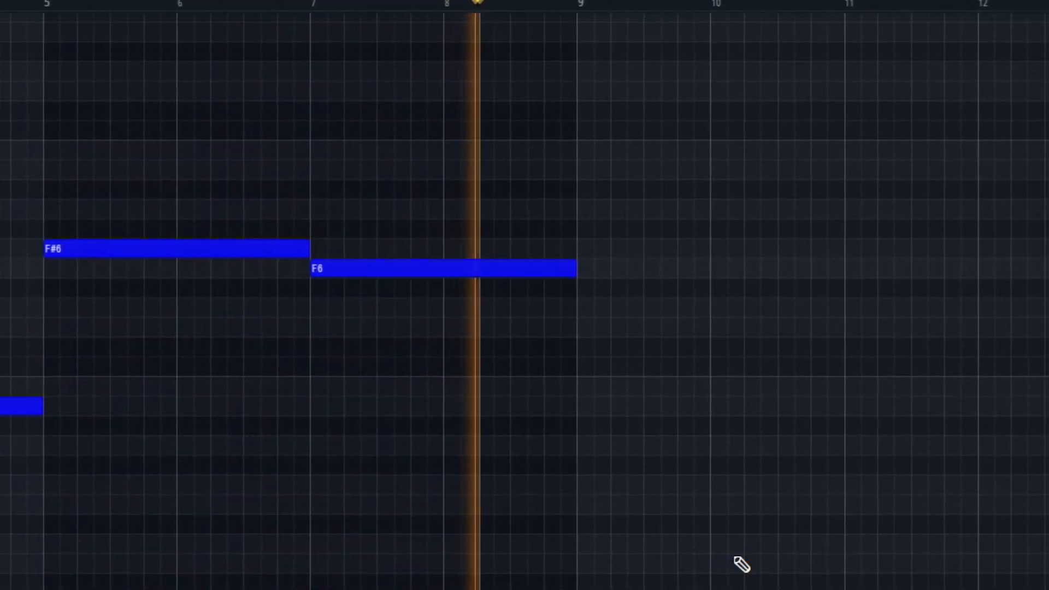
pyautogui.press('space')
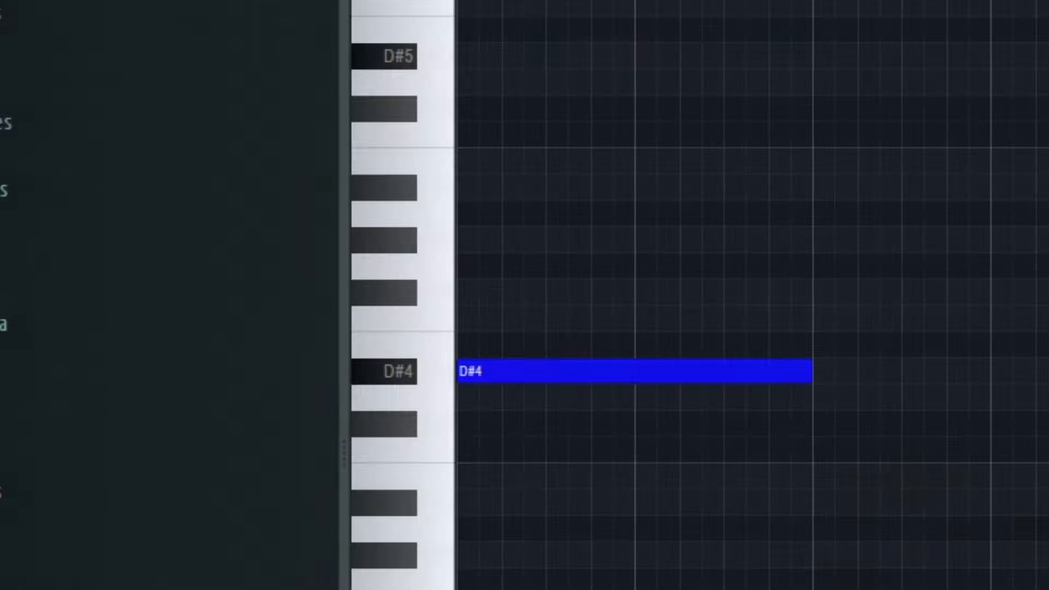
pyautogui.press('space')
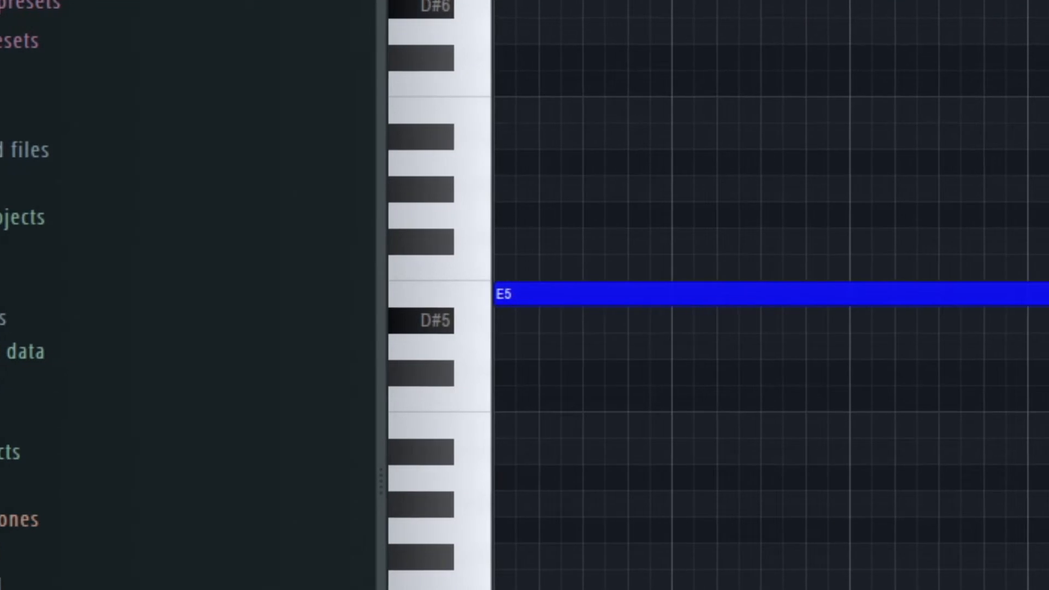
pyautogui.press('space')
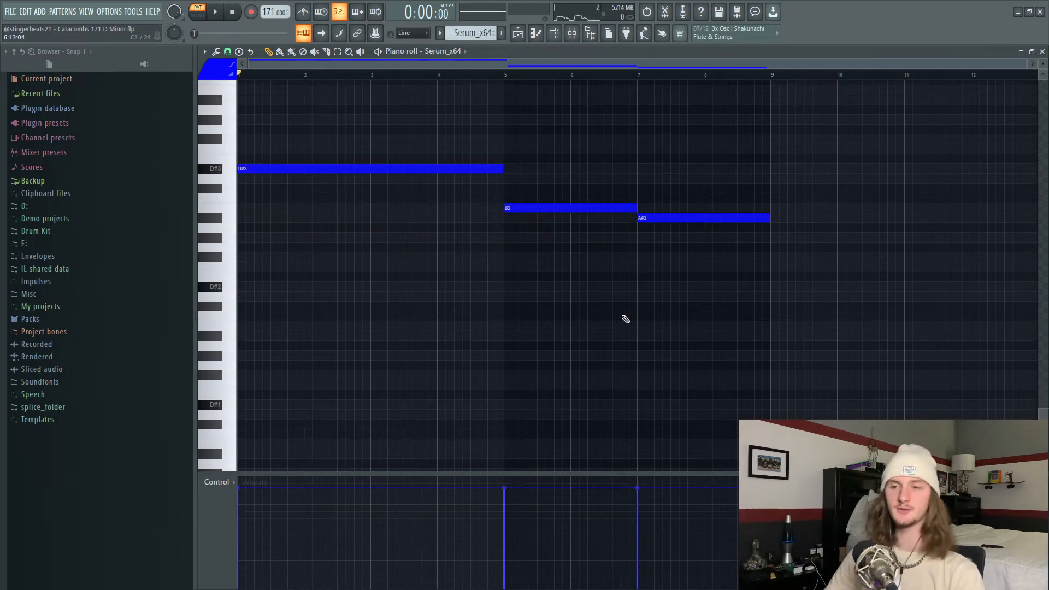
pyautogui.press('space')
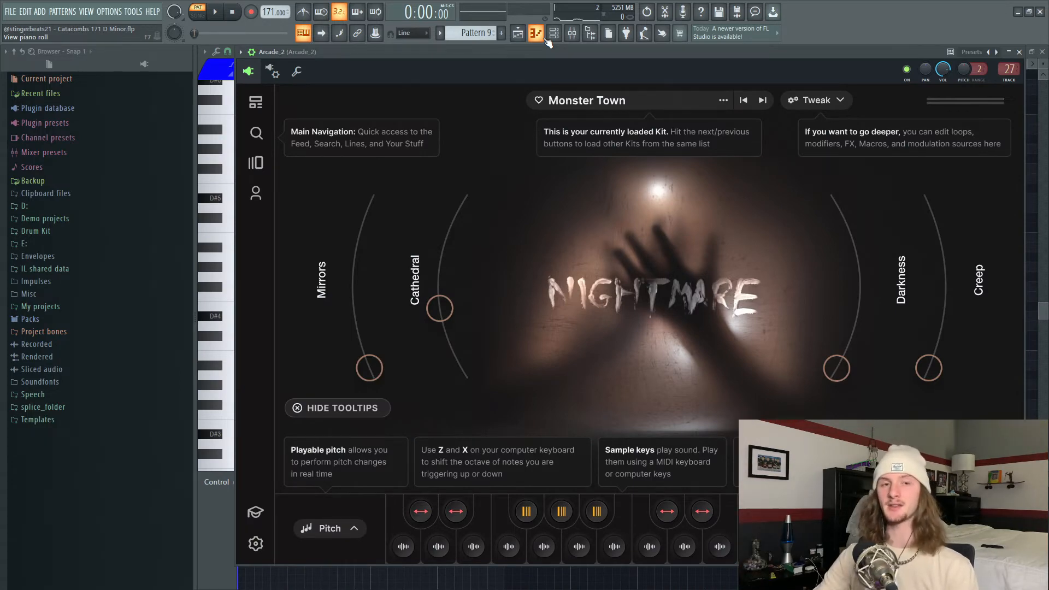
# - Open the piano roll of the Arcade pattern and play its C5 note
pyautogui.click(544, 38)
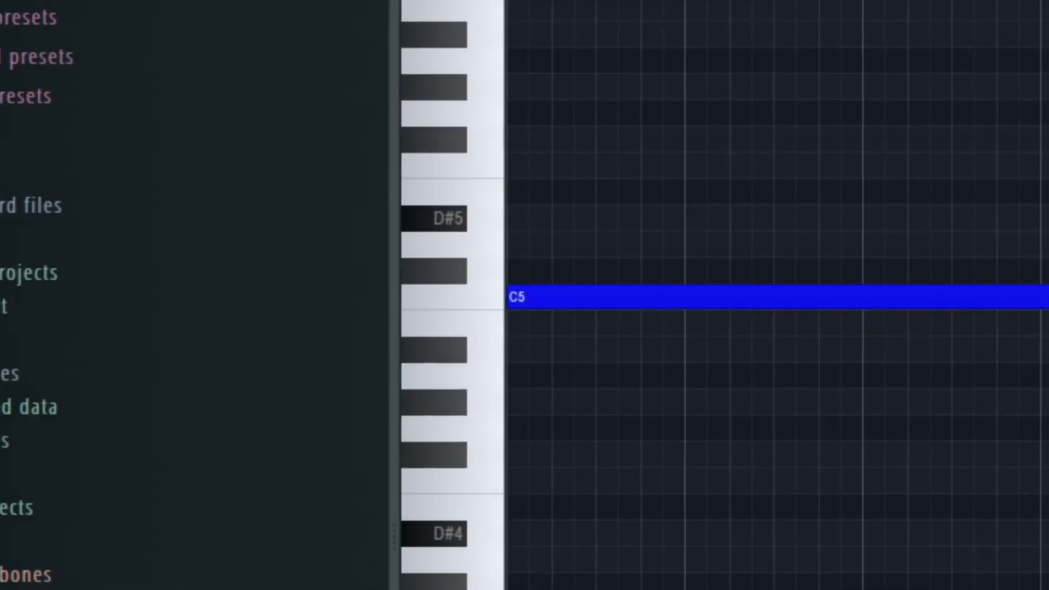
pyautogui.press('space')
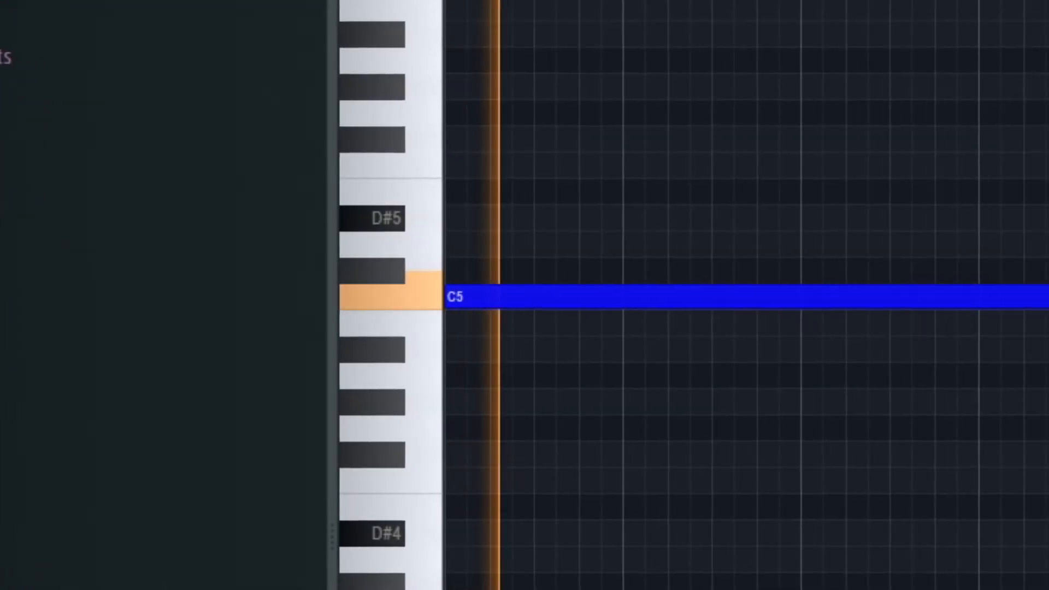